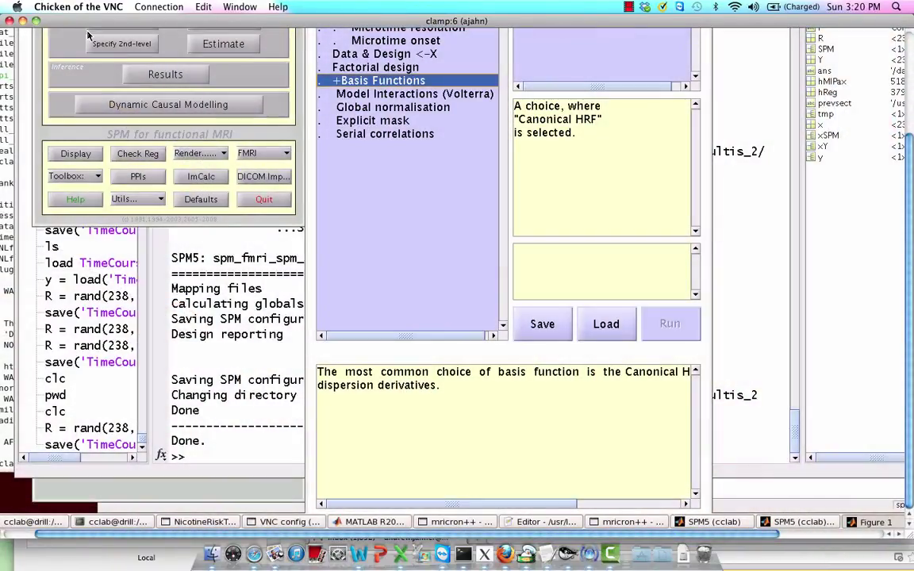
- Switch the VNC viewer to fullscreen and load the MultiRegs.mat job
key("ctrl+super+f")
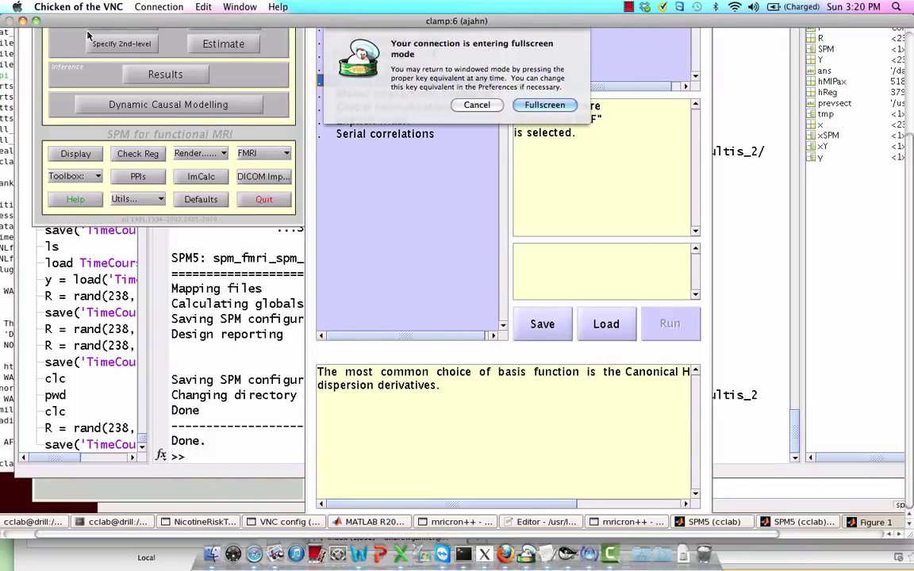
key("Return")
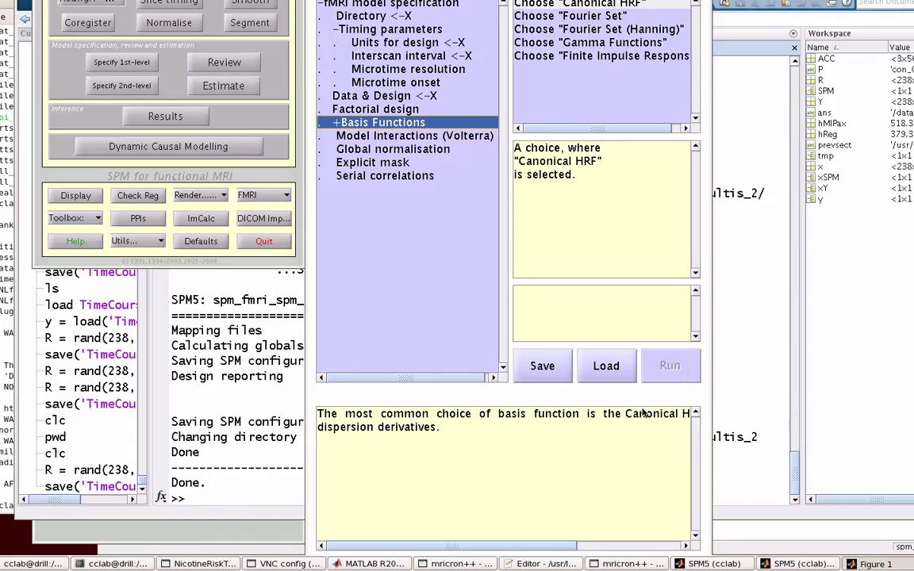
left_click(607, 366)
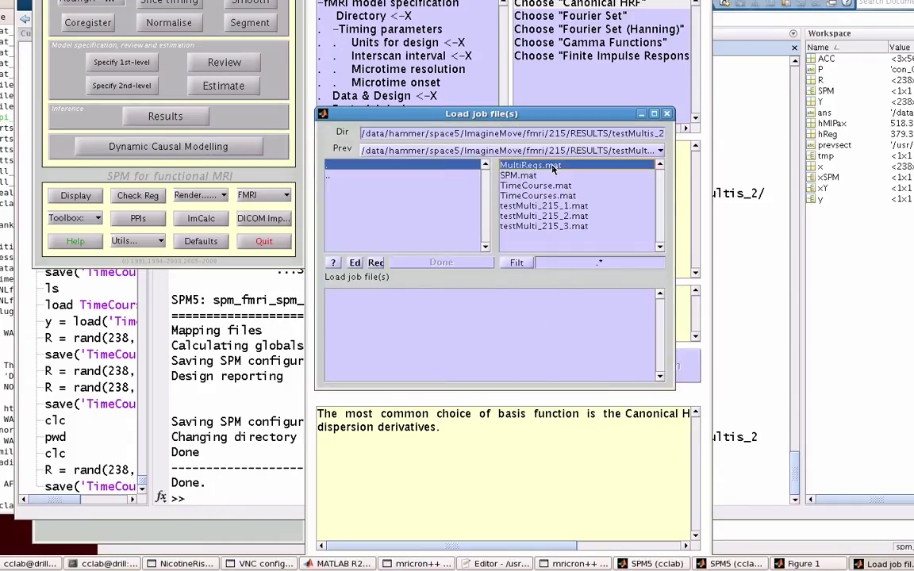
left_click(551, 166)
left_click(464, 263)
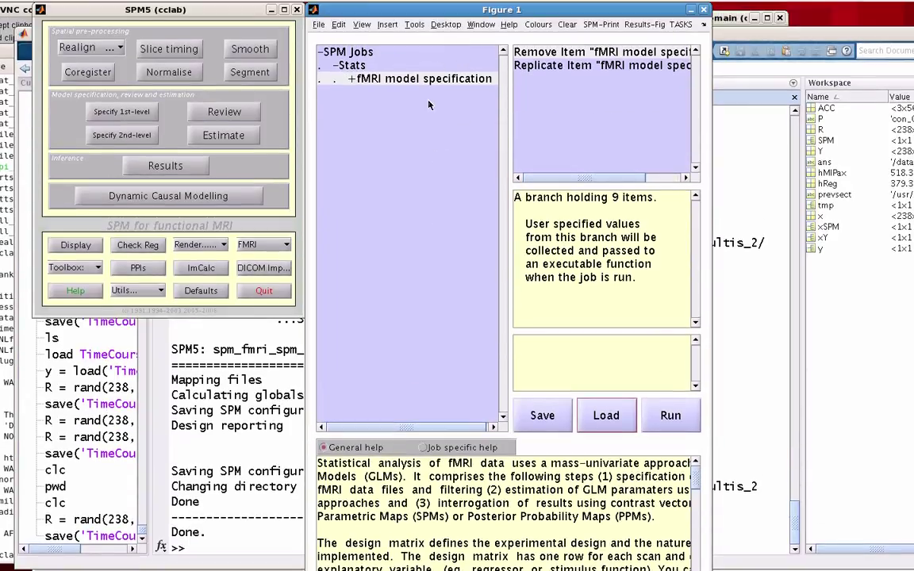
- Expand the entire fMRI model specification tree and select the Multiple regressors setting
left_click(381, 44)
right_click(381, 44)
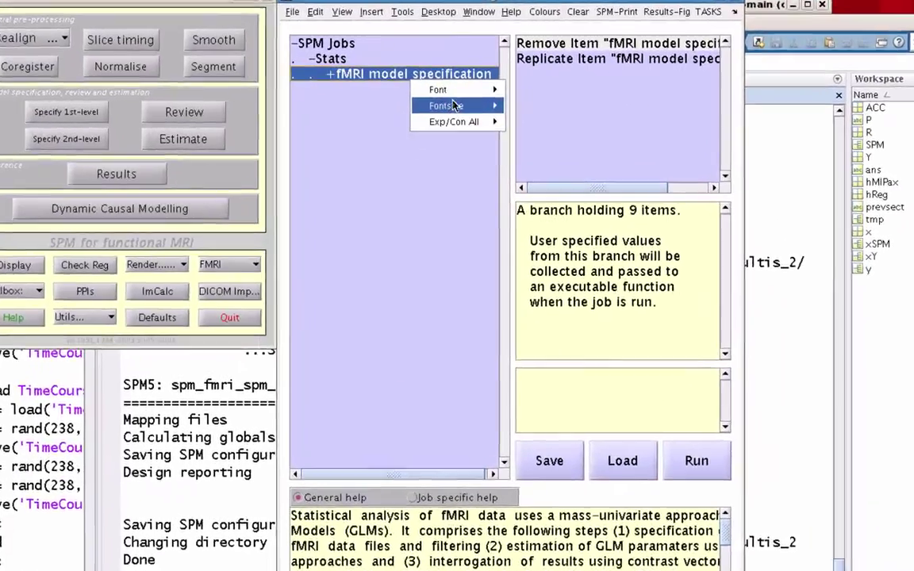
mouse_move(454, 123)
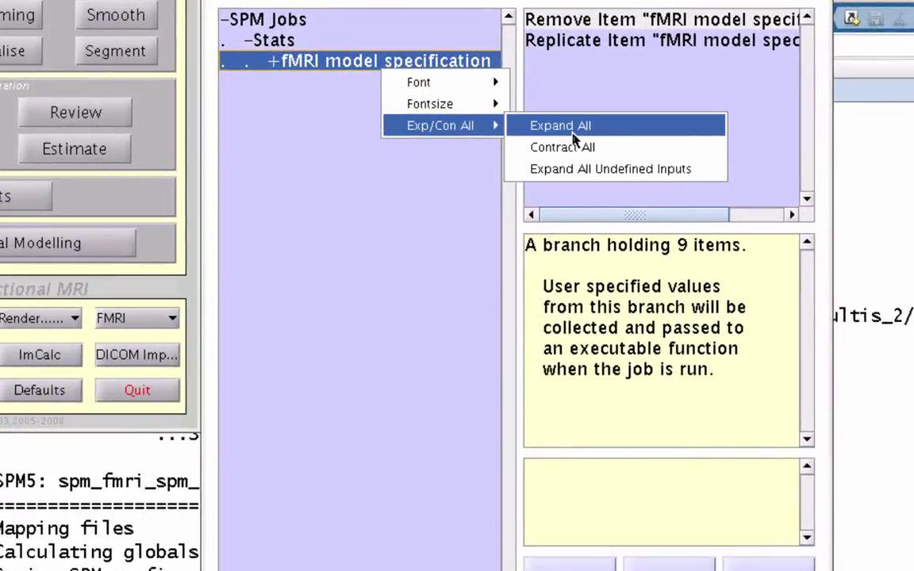
left_click(573, 127)
left_click(420, 329)
left_click(409, 289)
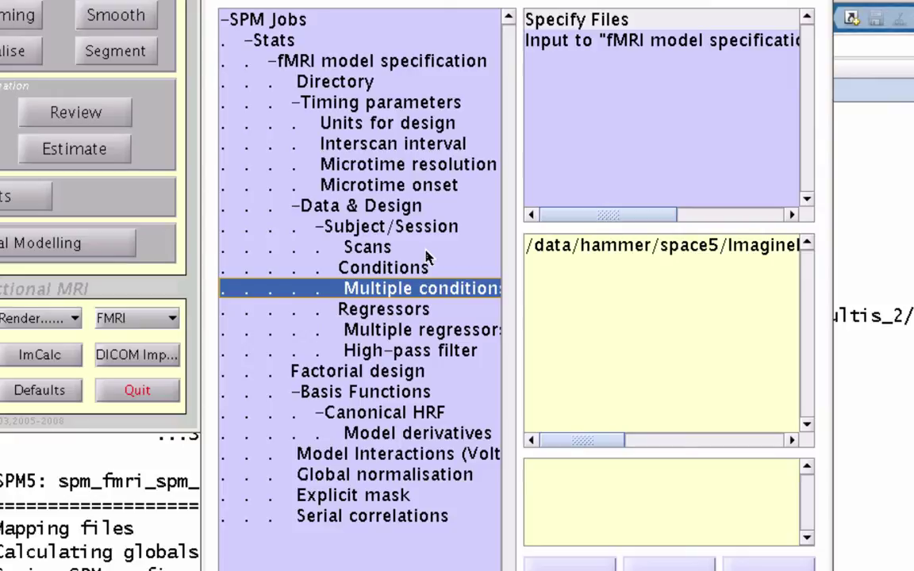
left_click(439, 328)
- Keep the existing multiple regressors file and run the model specification job
left_click(632, 24)
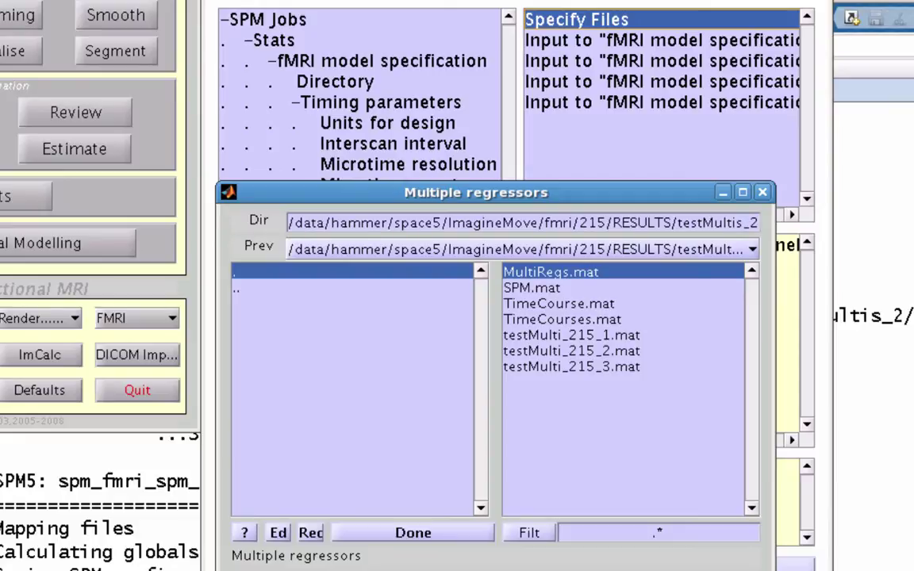
left_click(412, 532)
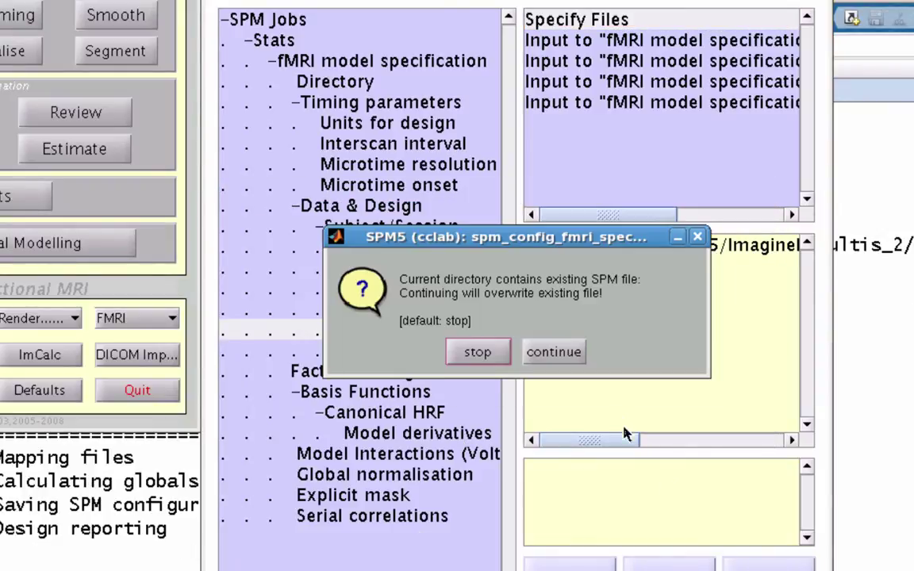
- Allow overwriting the existing SPM file to build the design matrix with regressors R1–R6
left_click(552, 356)
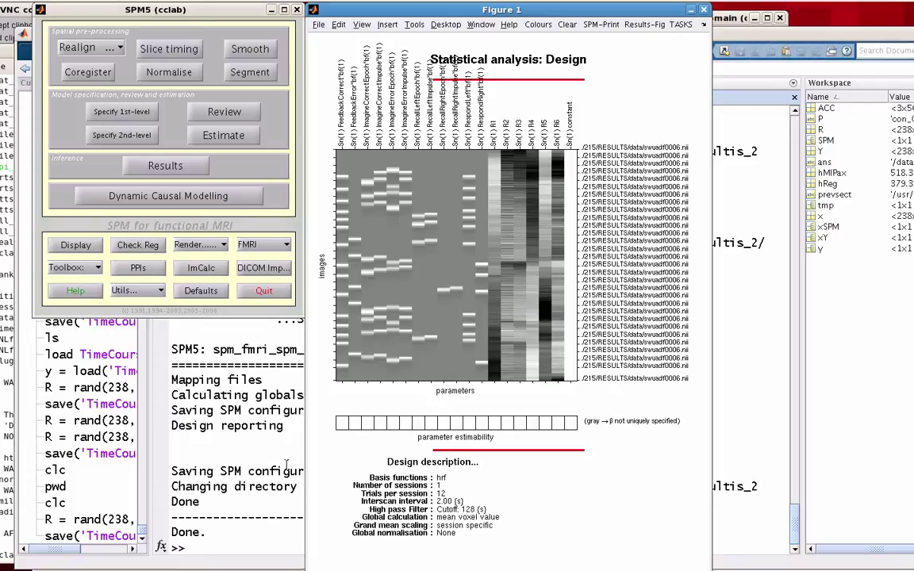
- In the MATLAB Command Window, create R = rand(238,3), a 238-by-3 random matrix
left_click(278, 485)
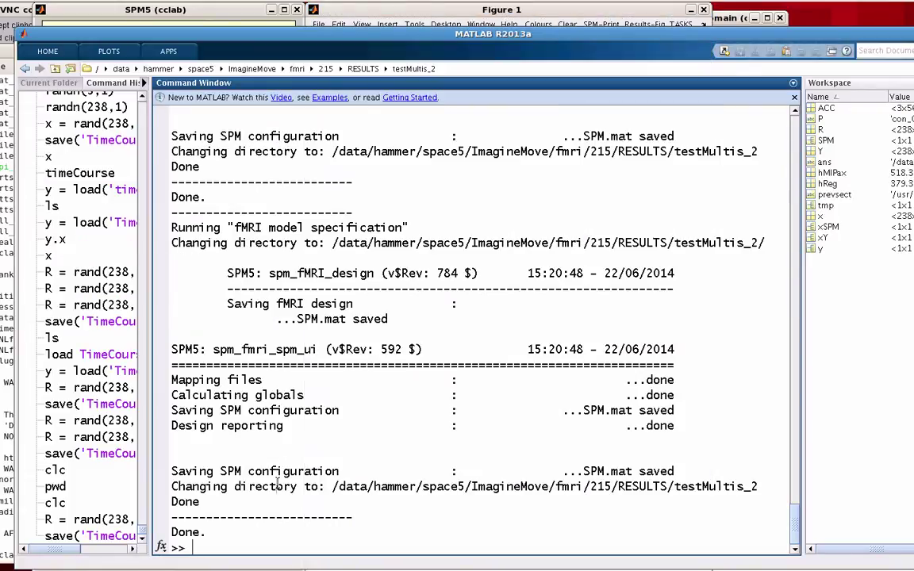
type("R = rand(23")
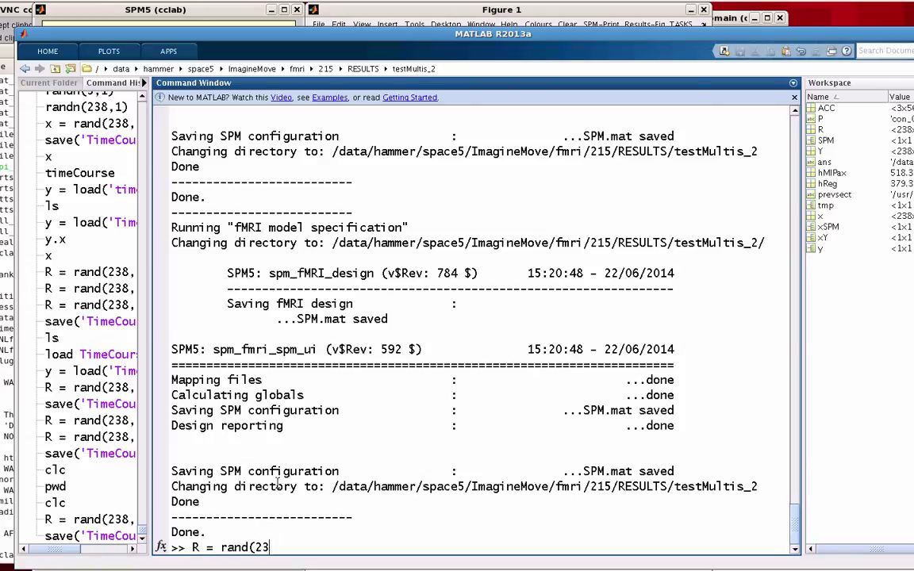
type("8,1)")
key("shift+Home")
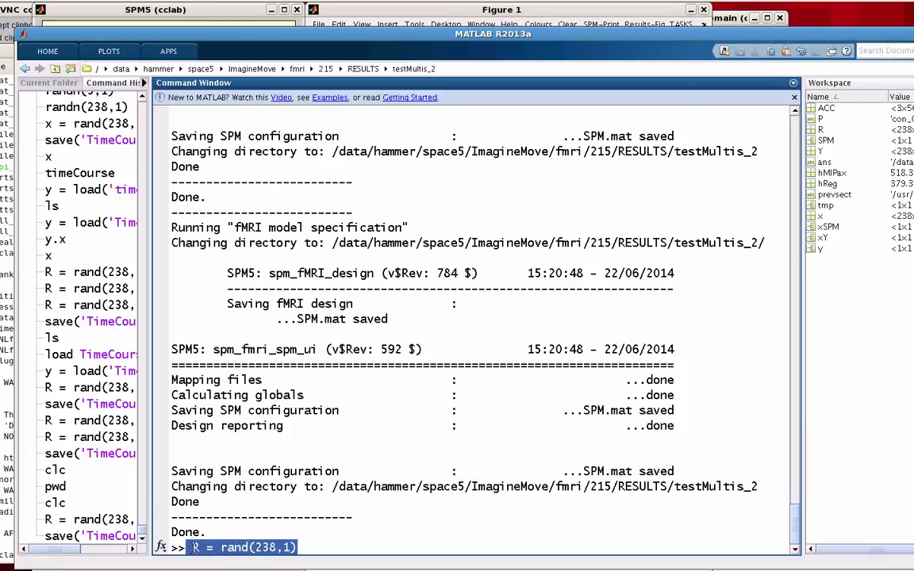
key("Right")
key("Left")
key("BackSpace")
type("3")
key("Return")
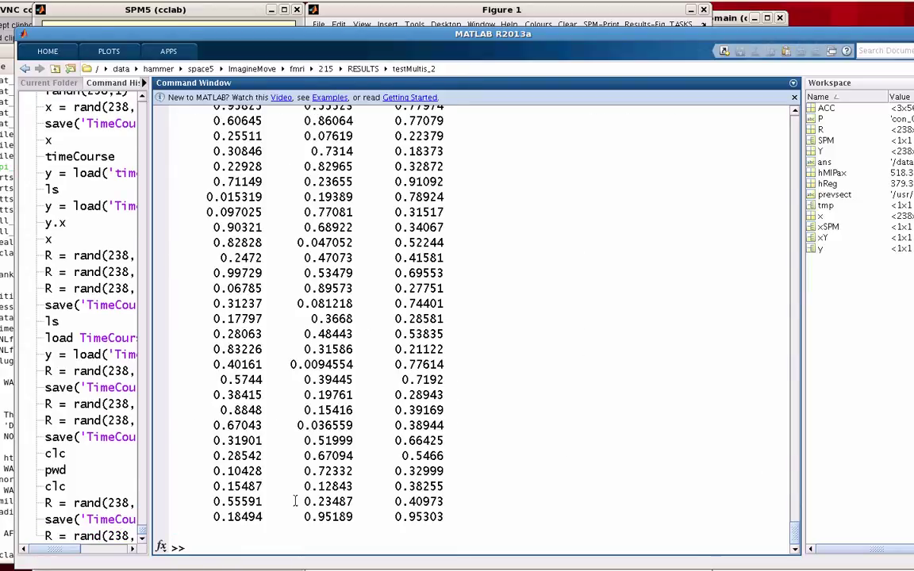
- Save variable R to TimeCourses.mat with save('TimeCourses.mat', 'R')
key("Up")
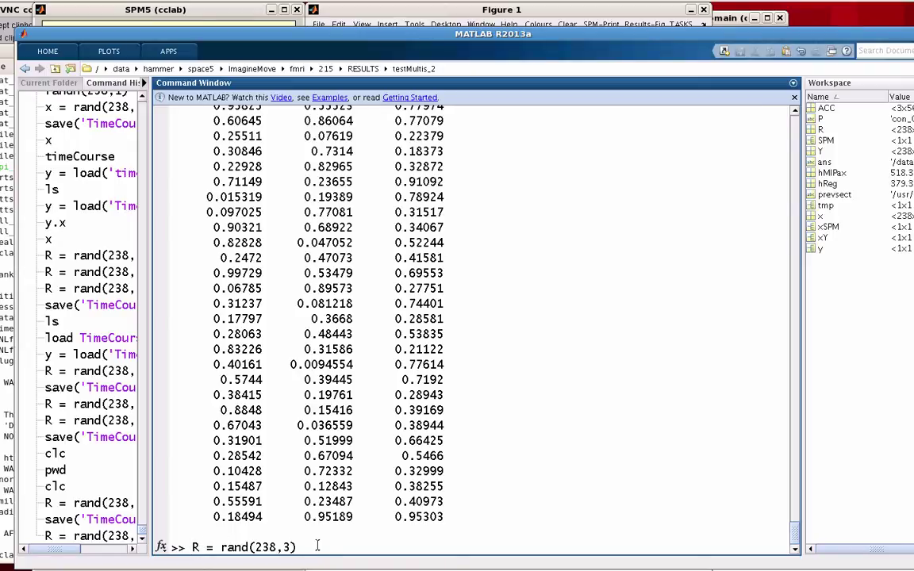
key("Escape")
type("save")
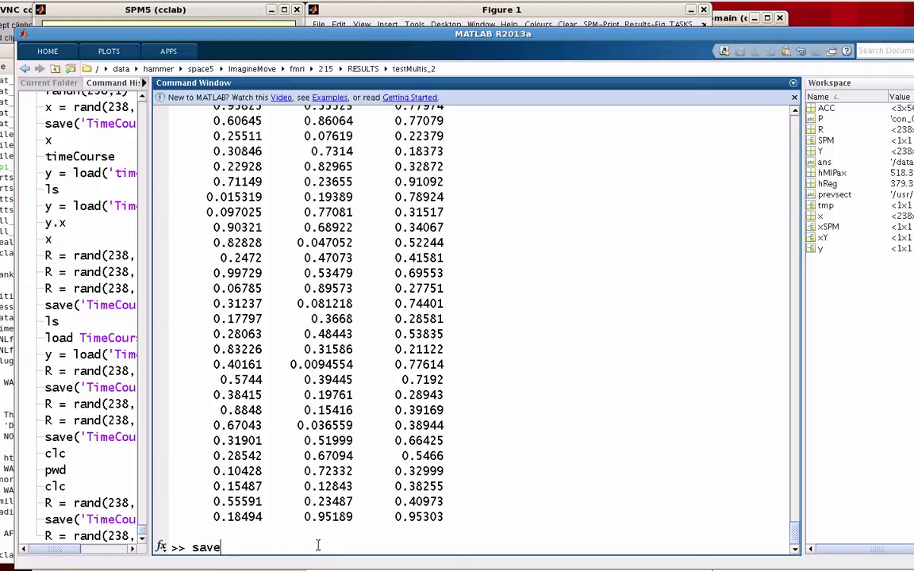
type("('TimeCourses")
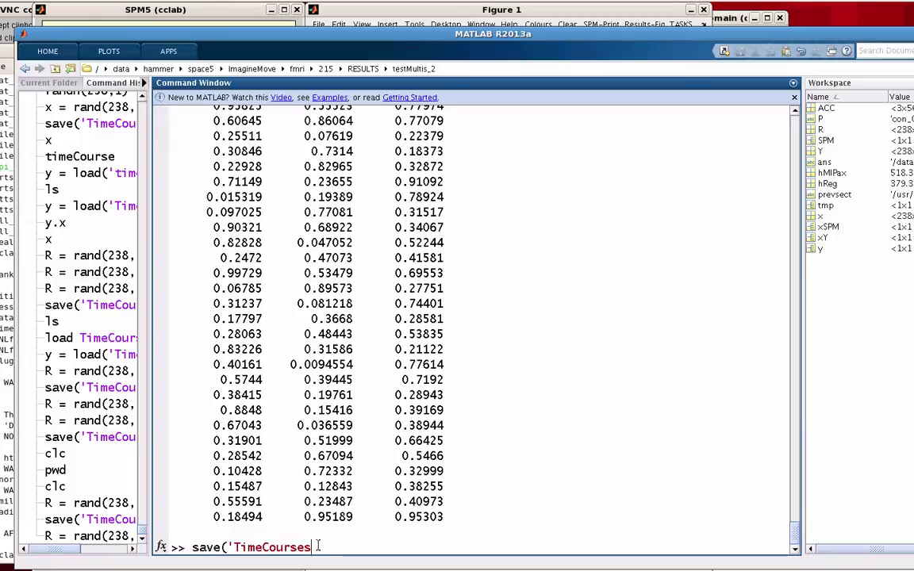
type(".mat', 'R'")
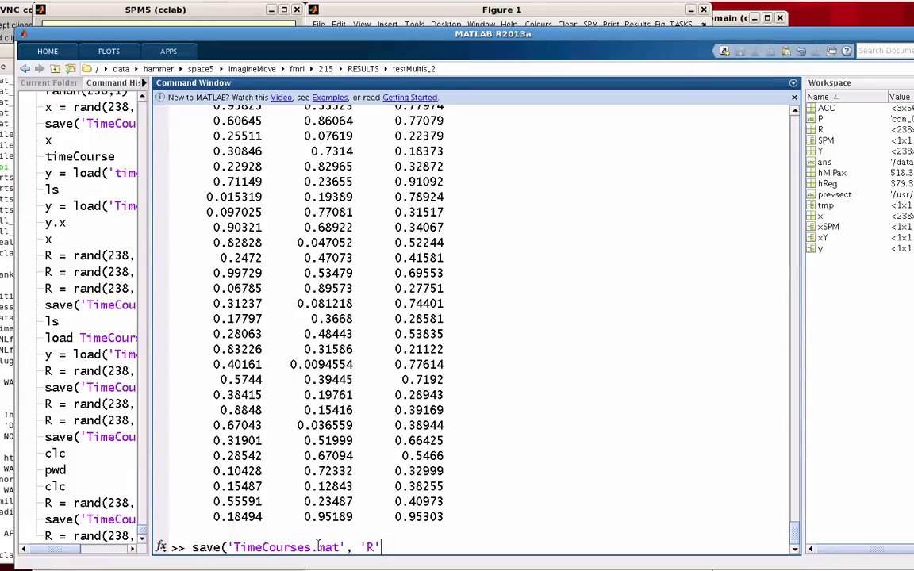
type(")")
key("Return")
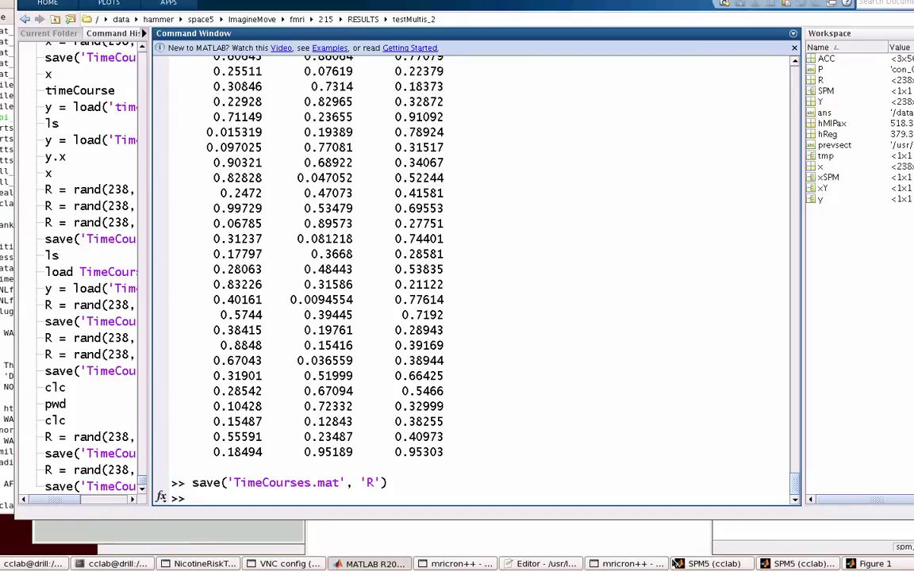
- Start a new 1st-level model specification and load the MultiRegs.mat job
left_click(678, 564)
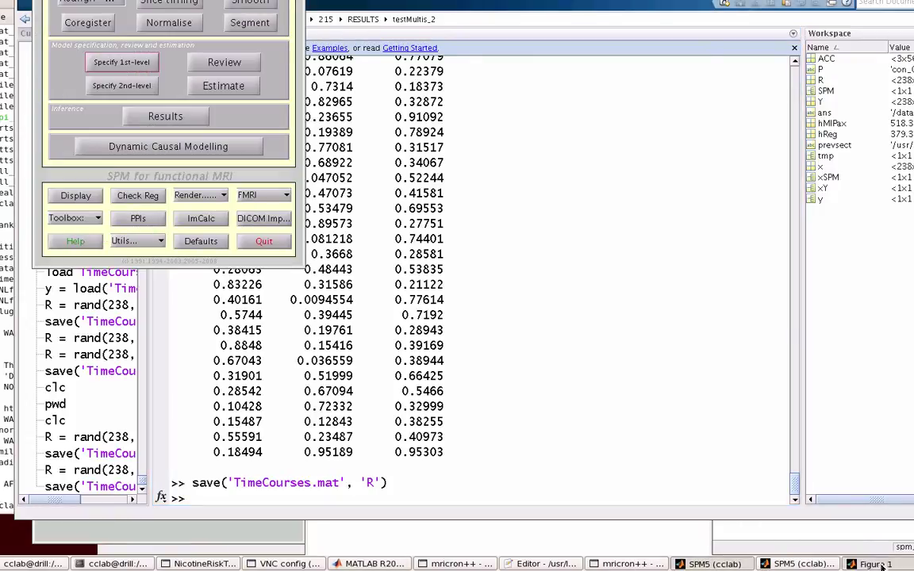
left_click(793, 564)
left_click(127, 62)
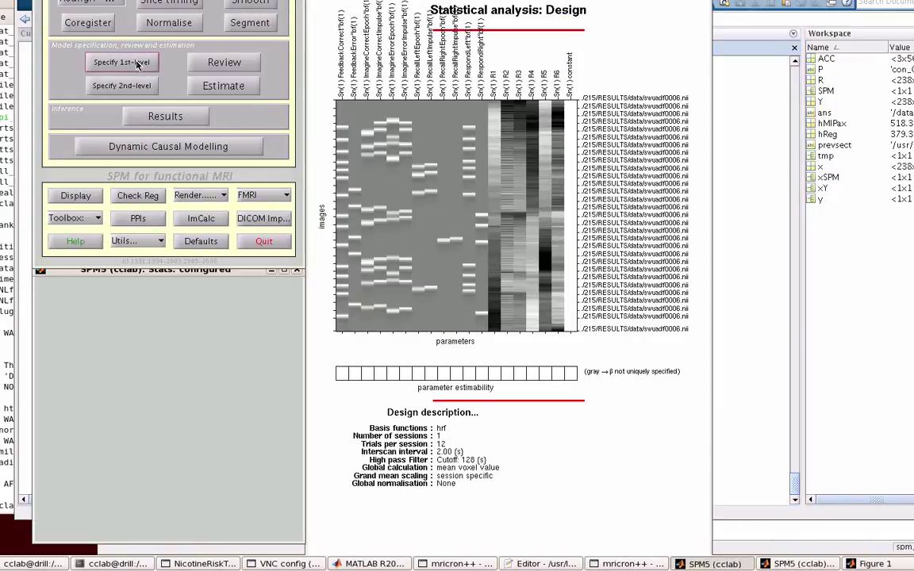
left_click(606, 366)
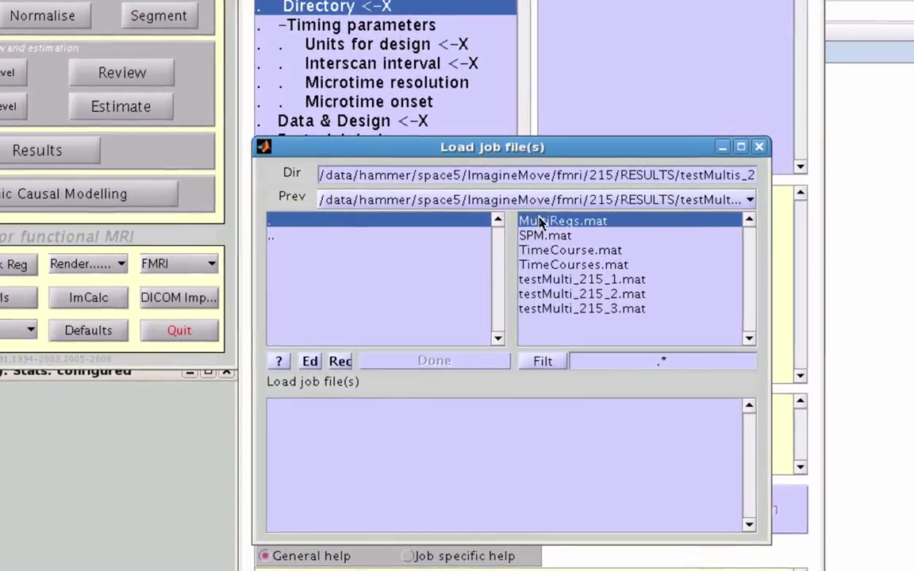
left_click(512, 164)
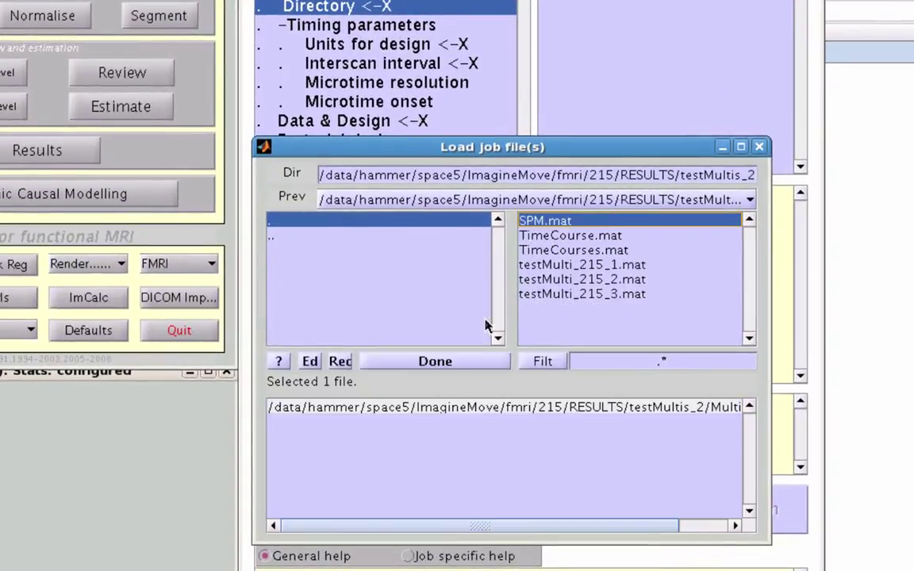
left_click(445, 362)
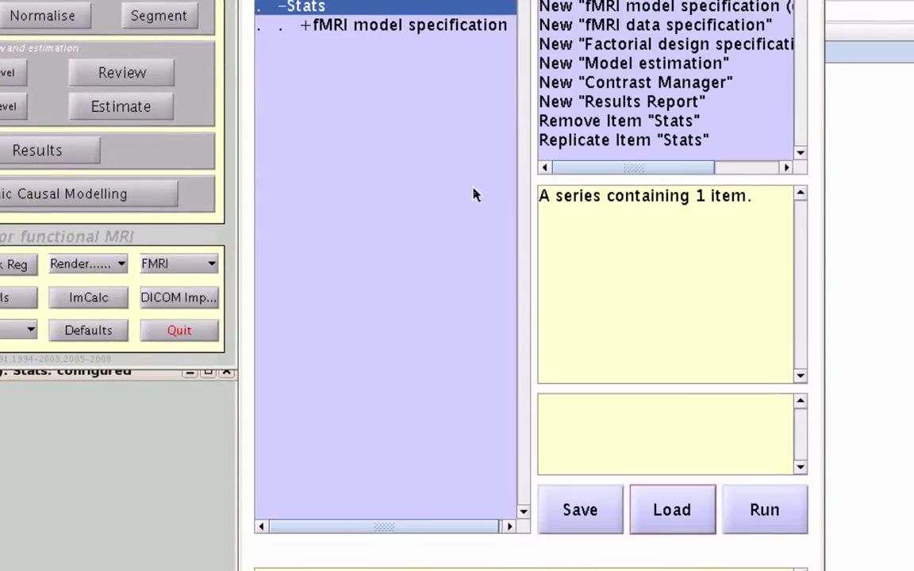
- Expand all items in the model tree and select Multiple regressors
right_click(397, 39)
mouse_move(500, 86)
left_click(548, 86)
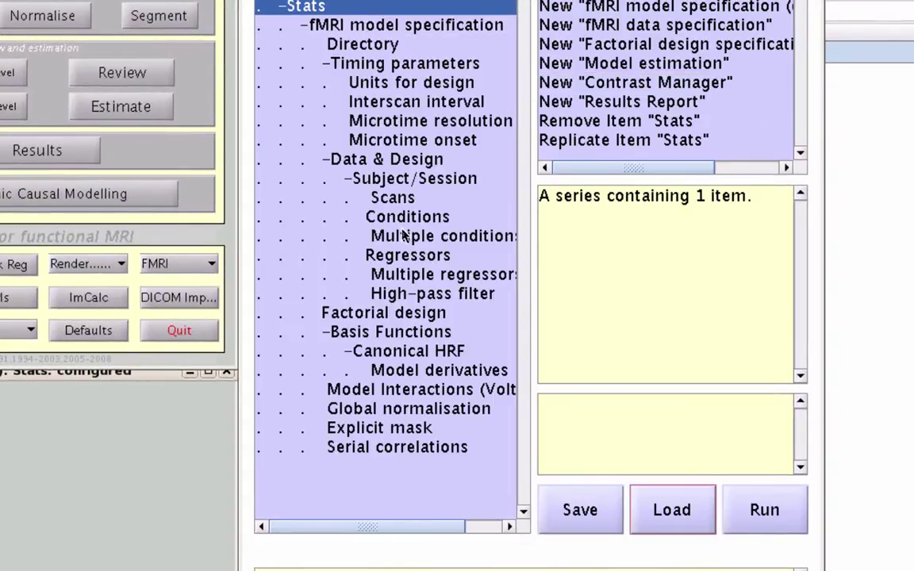
left_click(419, 271)
- Replace the regressors file with TimeCourses.mat, run the job, and overwrite the SPM file
left_click(631, 11)
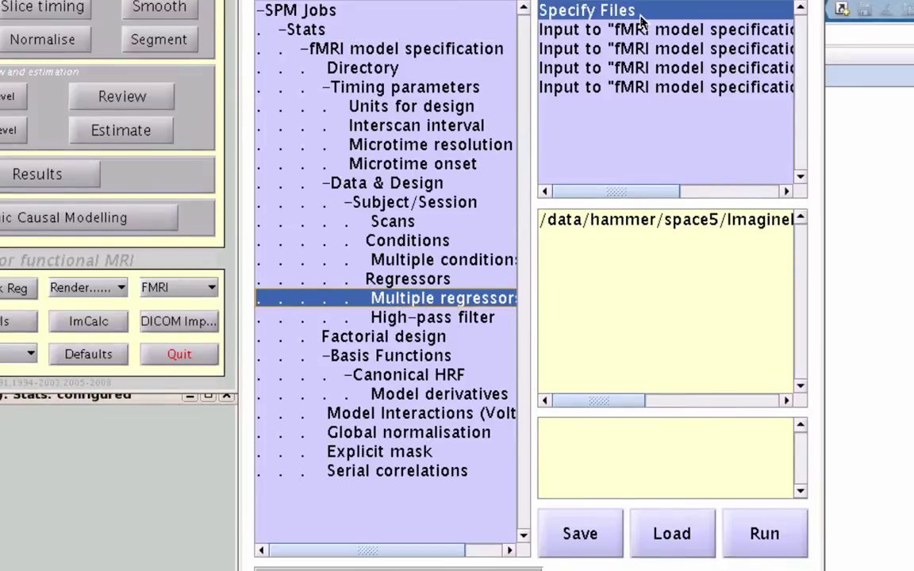
left_click(500, 536)
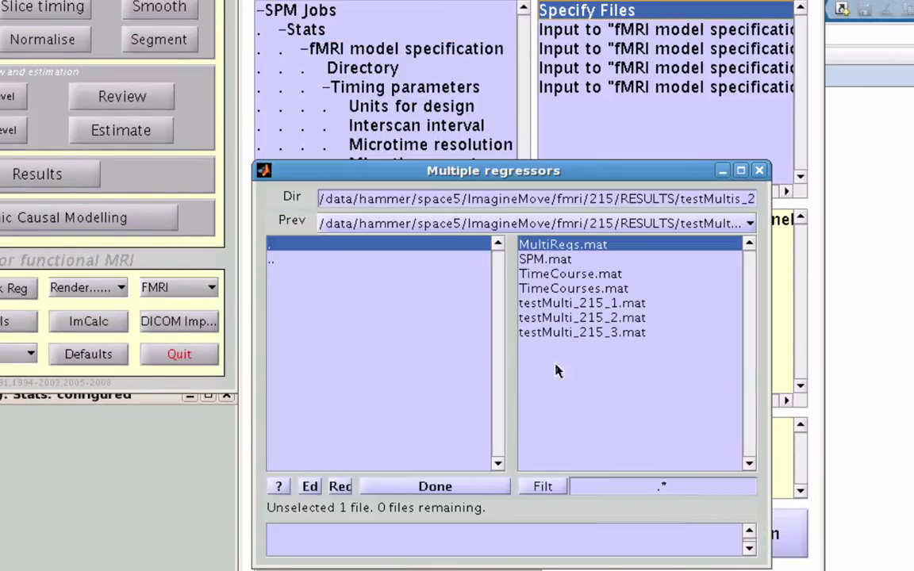
left_click(585, 293)
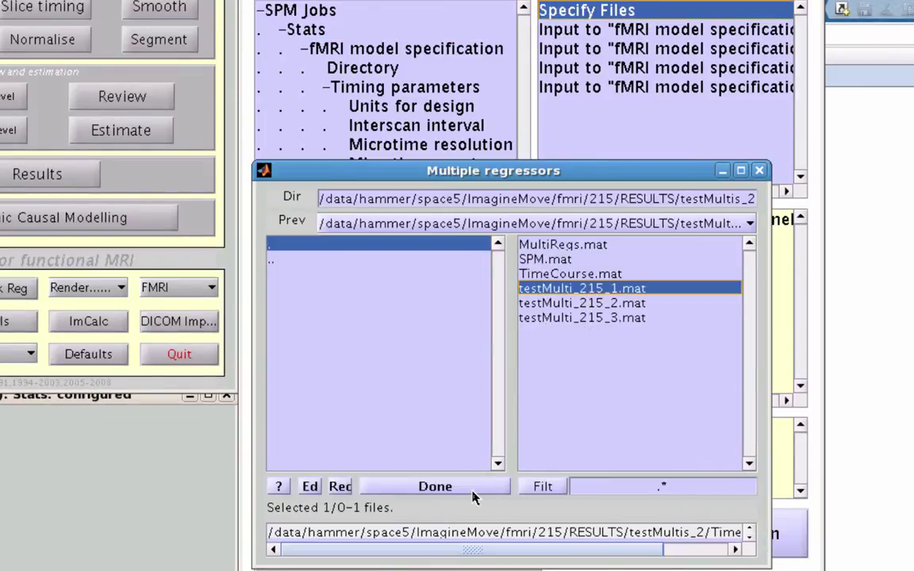
left_click(435, 486)
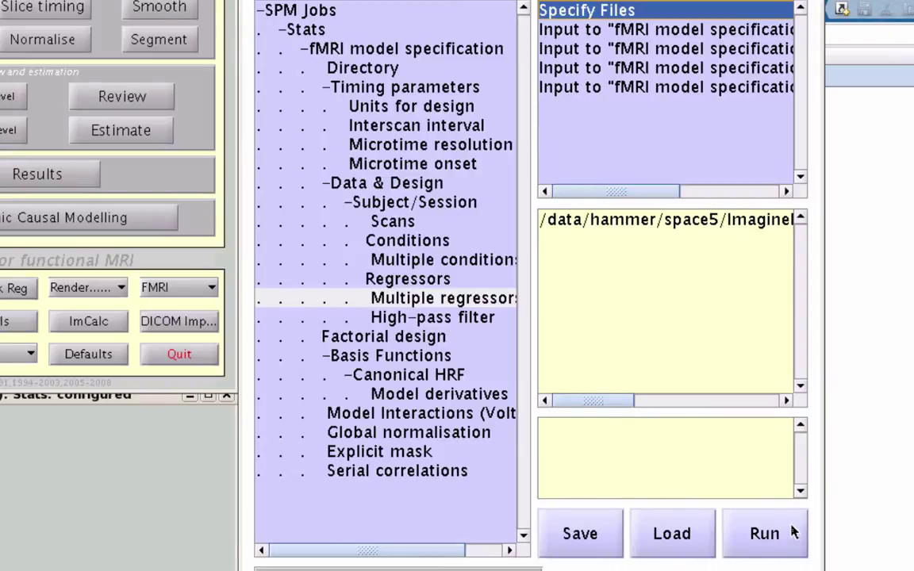
left_click(770, 546)
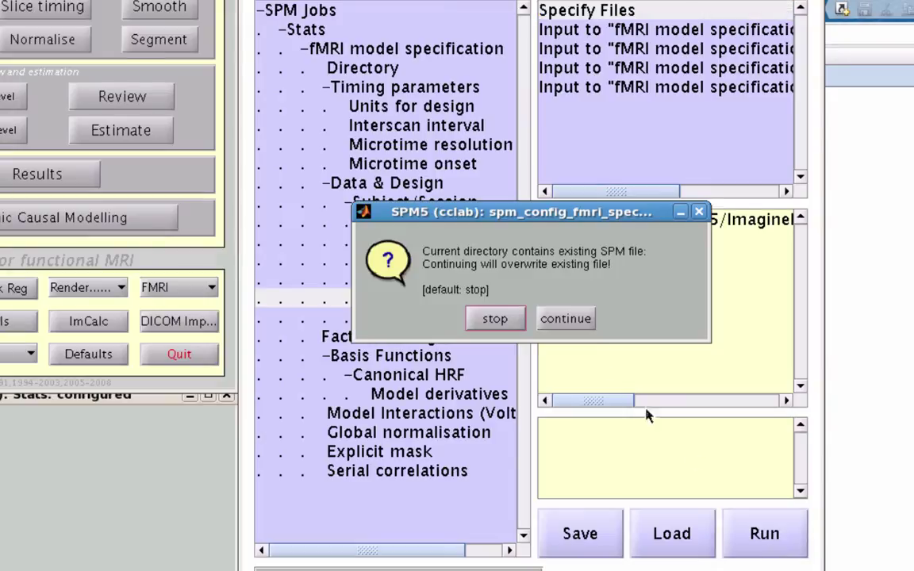
left_click(565, 319)
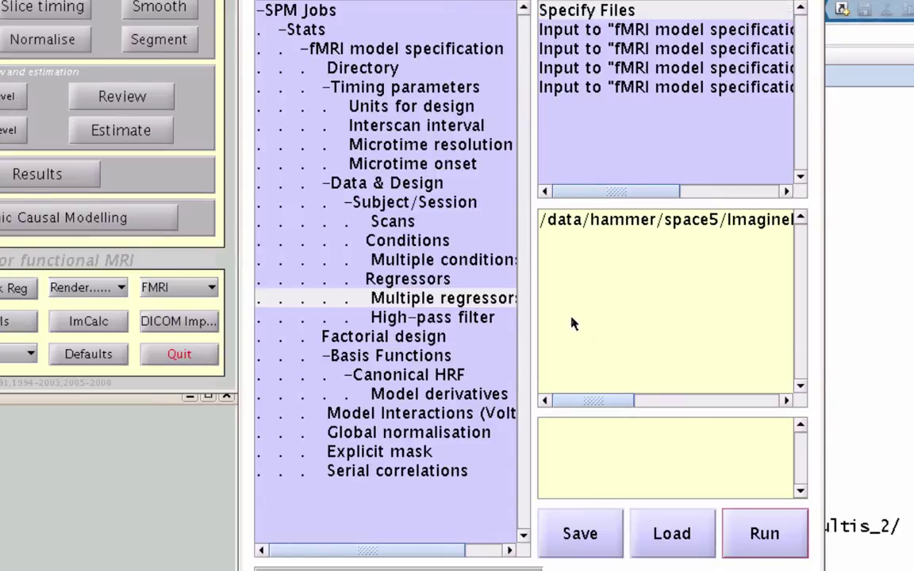